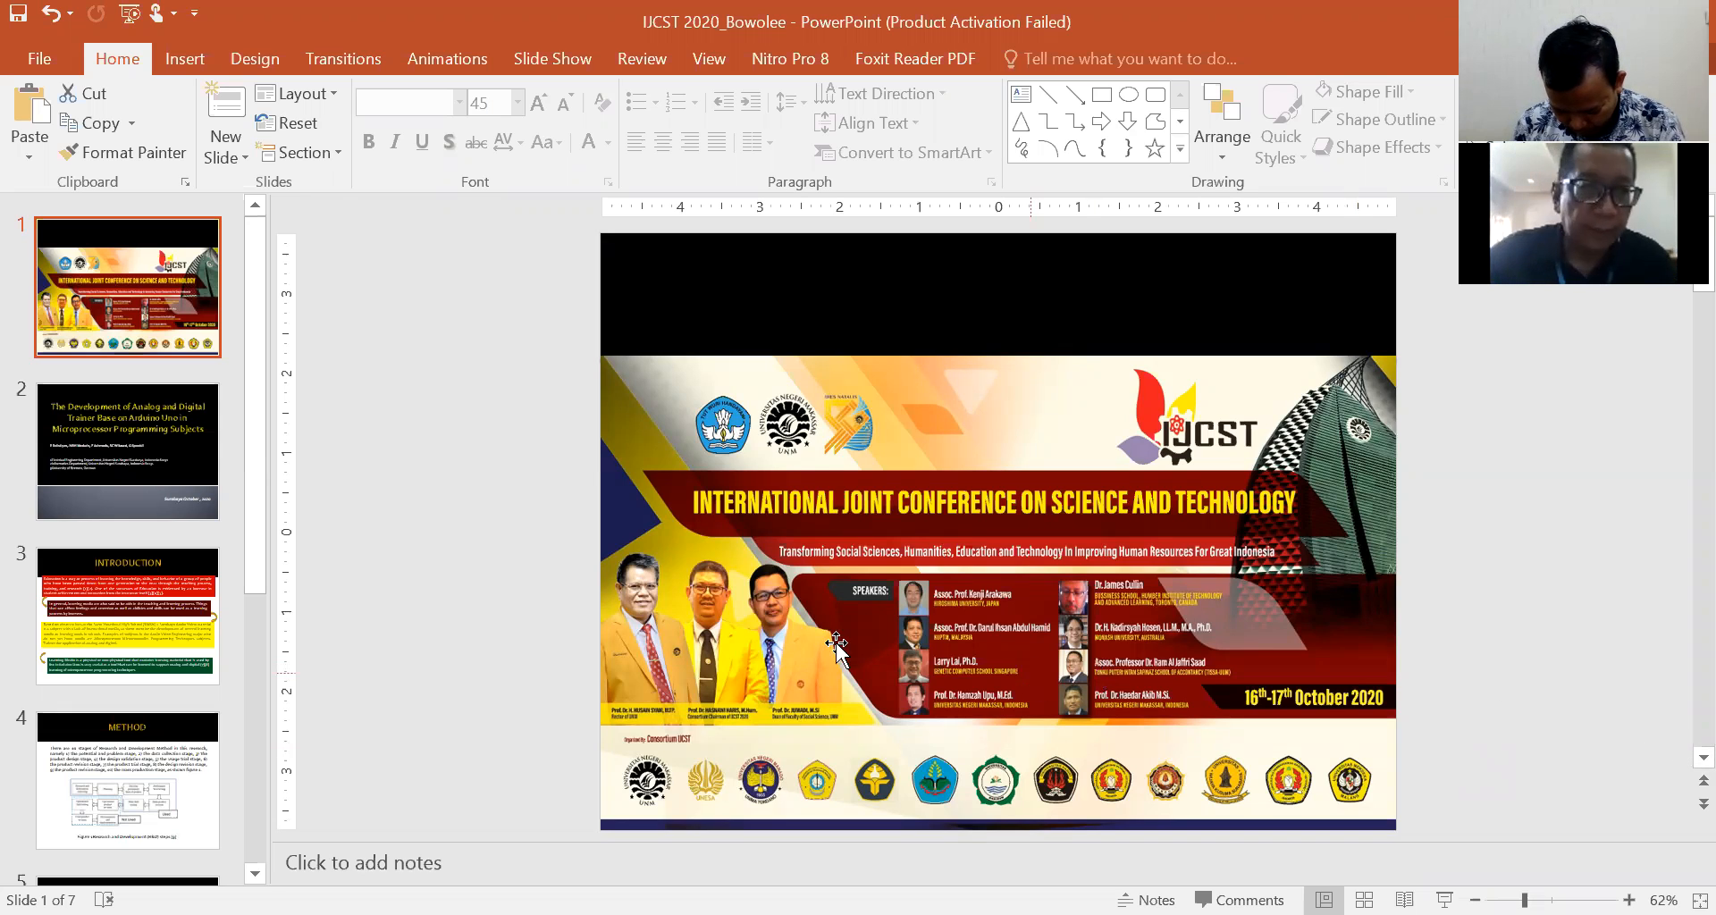
# Show slide 2, the paper's title slide with authors, affiliations and date
pyautogui.click(112, 457)
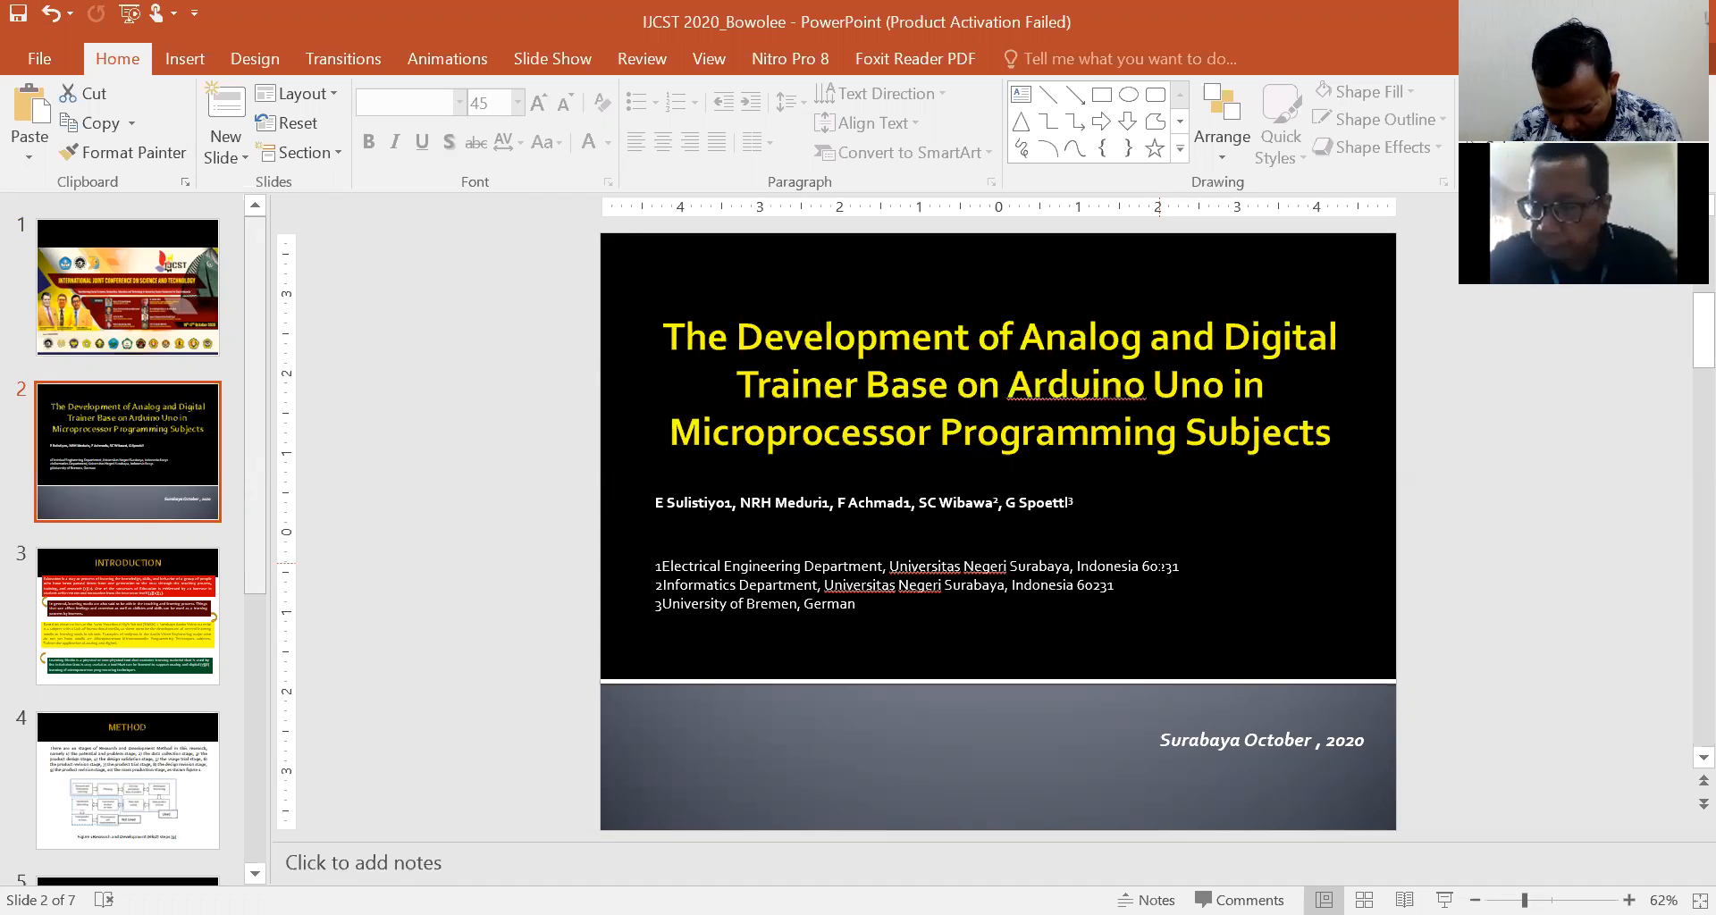
# Show slide 3, the INTRODUCTION slide
pyautogui.click(157, 596)
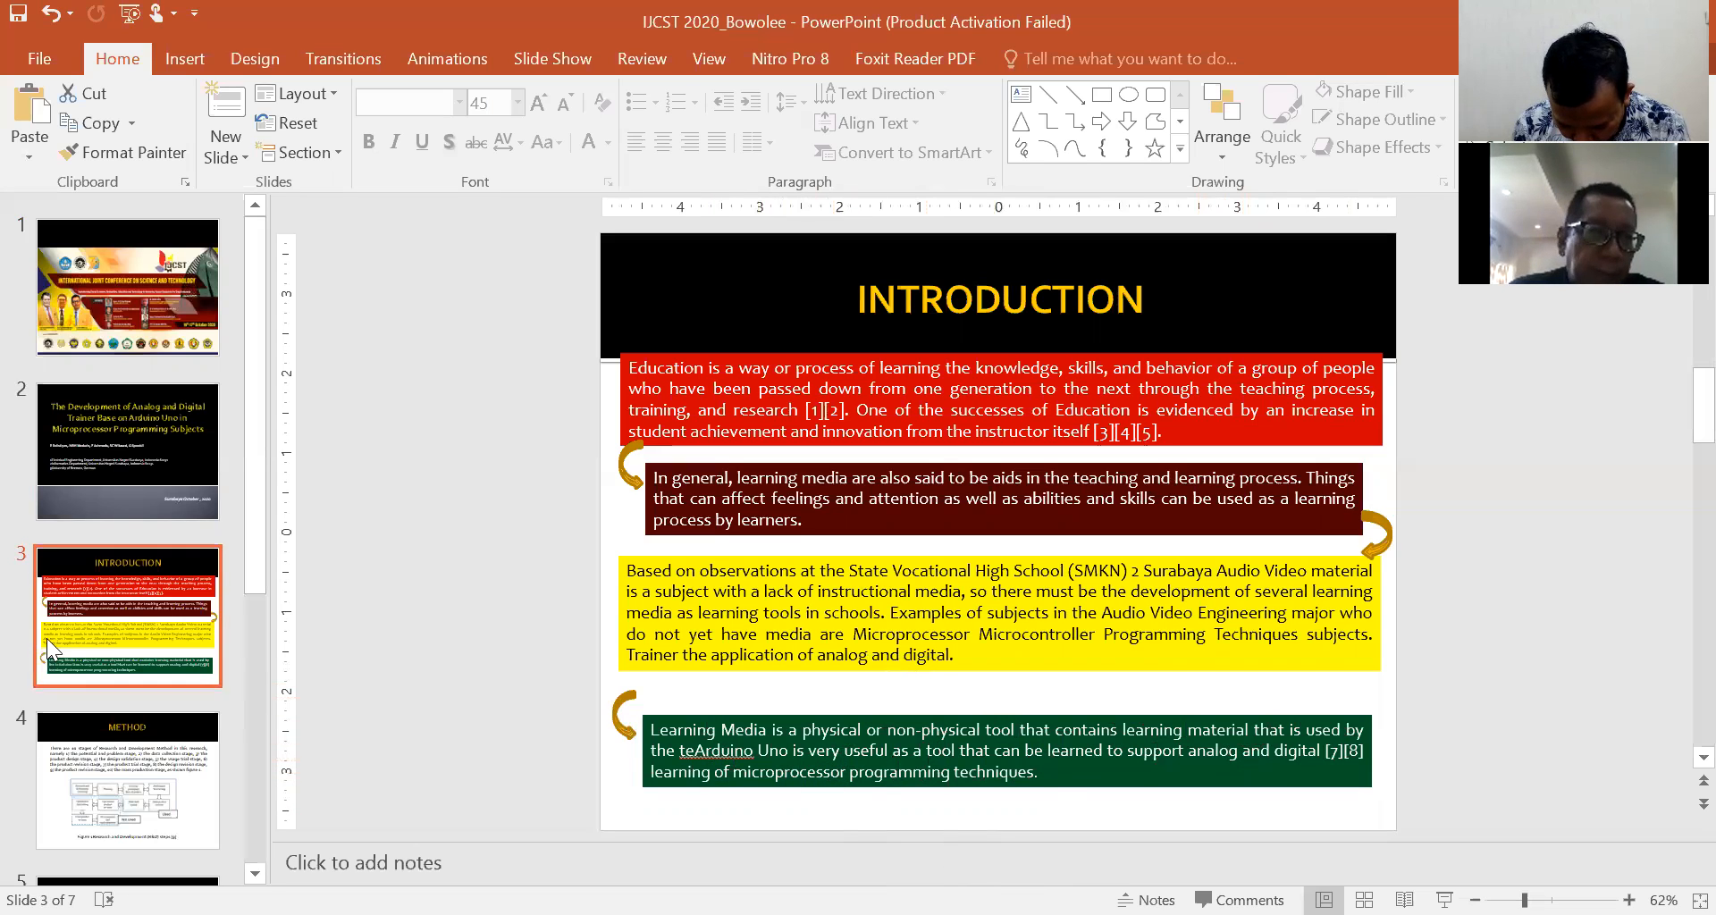
# Show slide 4, the METHOD slide with the ten research stages flowchart
pyautogui.click(129, 752)
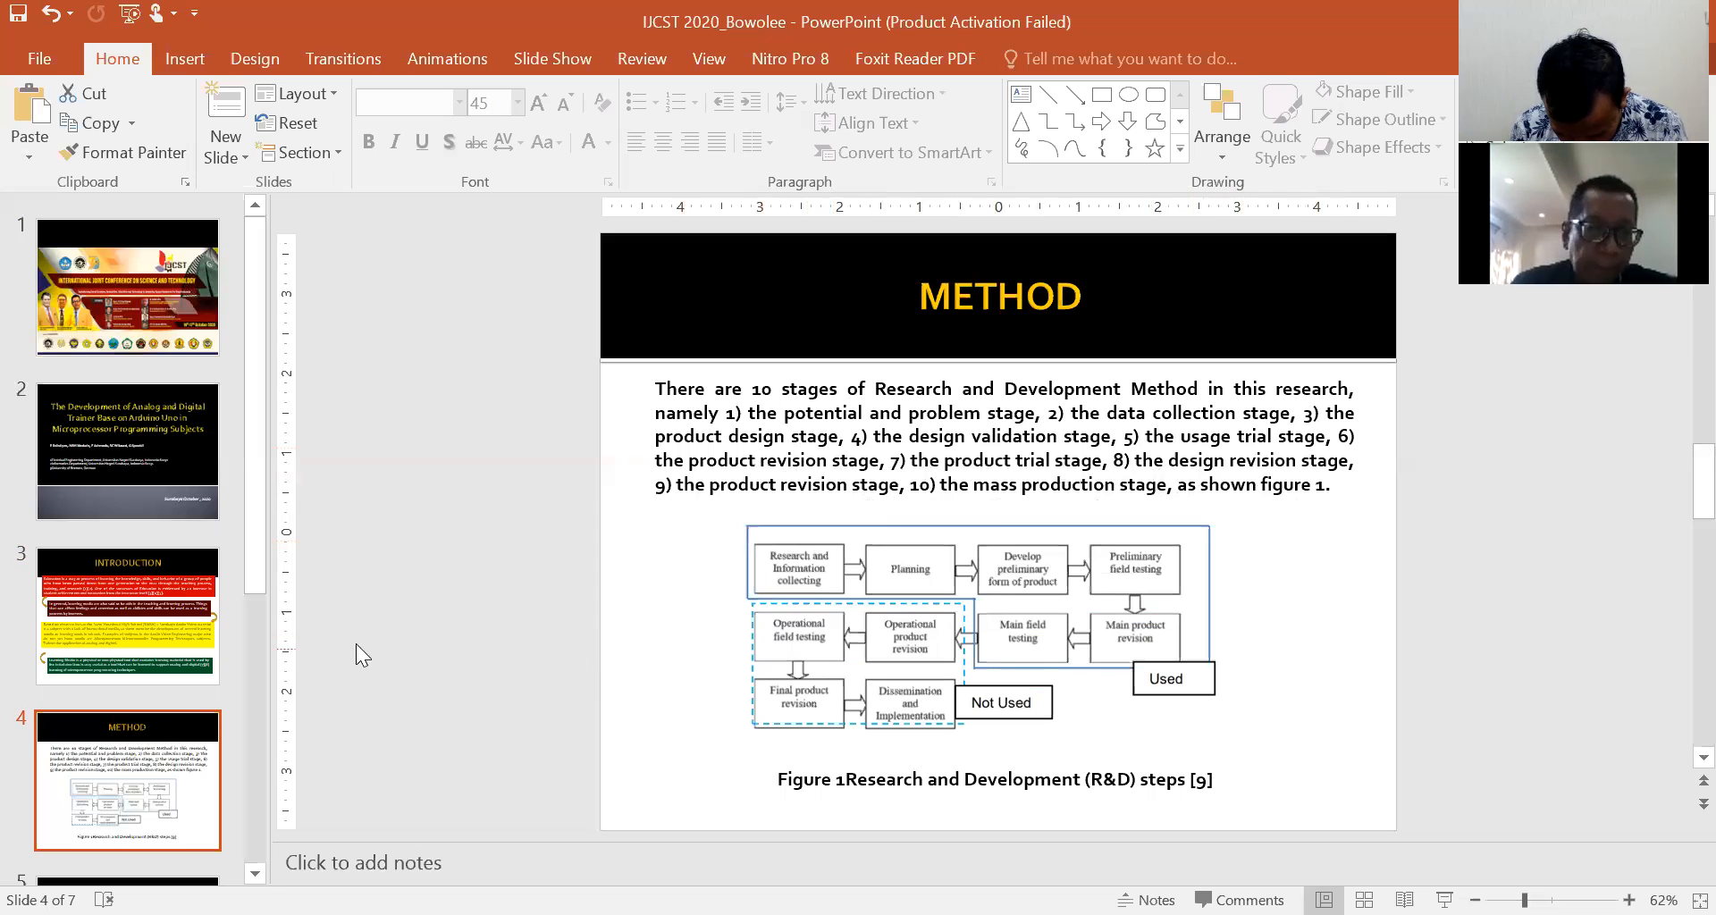
pyautogui.scroll(-3, 259, 519)
pyautogui.scroll(-2, 275, 573)
pyautogui.scroll(-2, 276, 693)
pyautogui.click(157, 575)
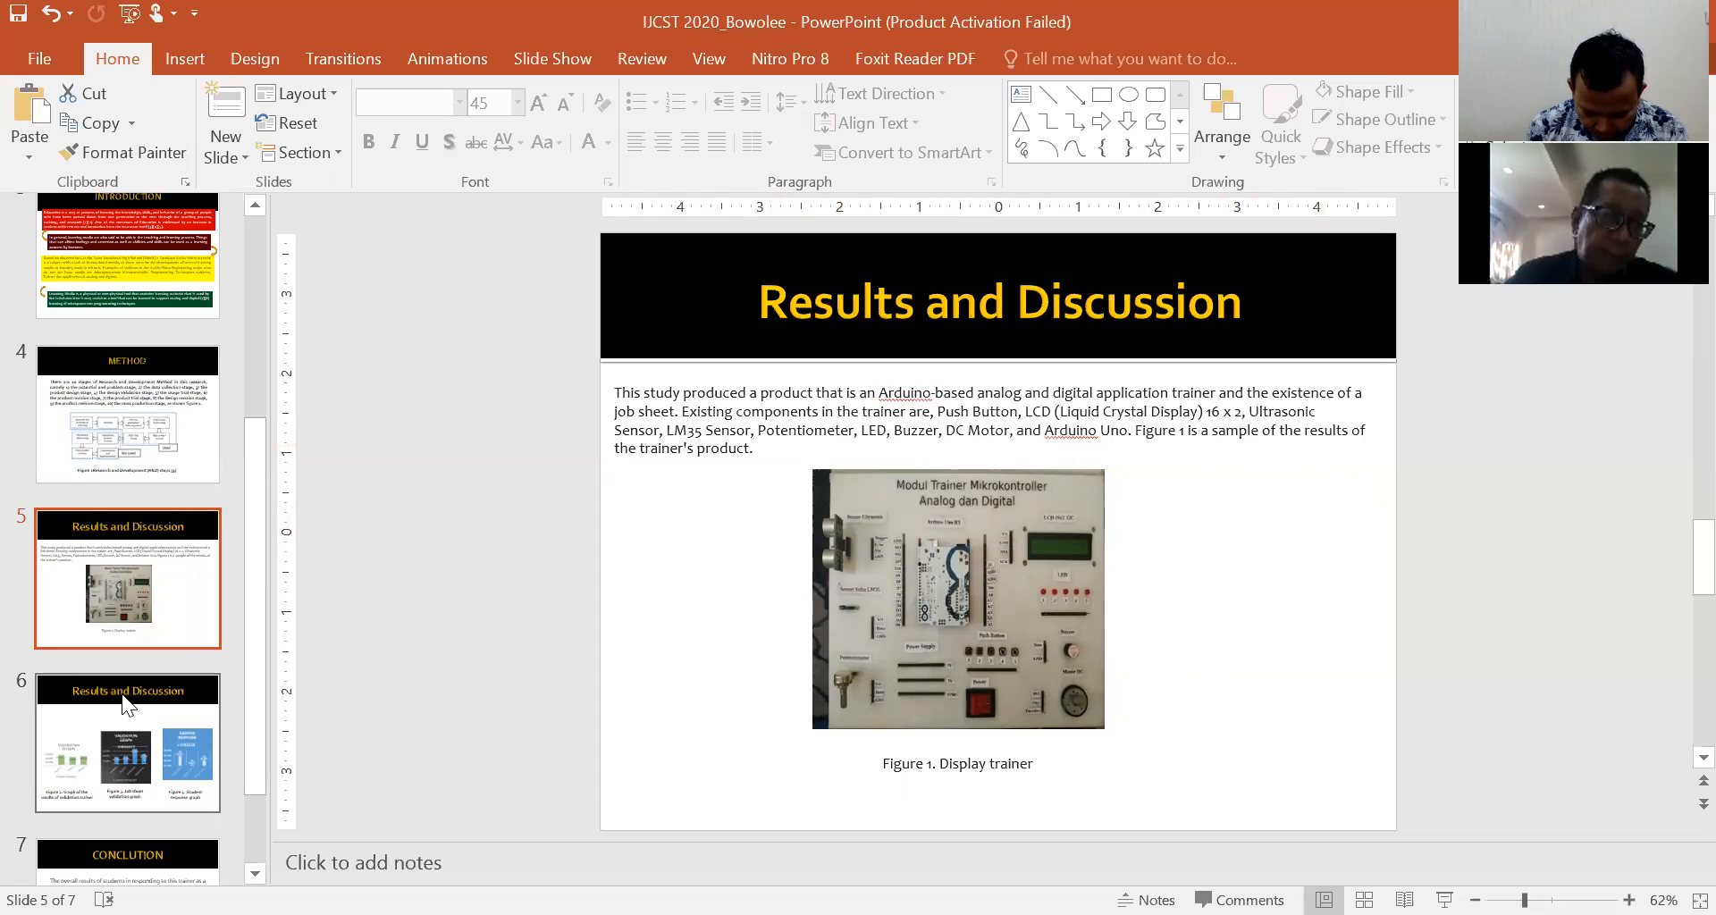
# Show slide 6, the Results and Discussion slide with the three result graphs
pyautogui.click(127, 731)
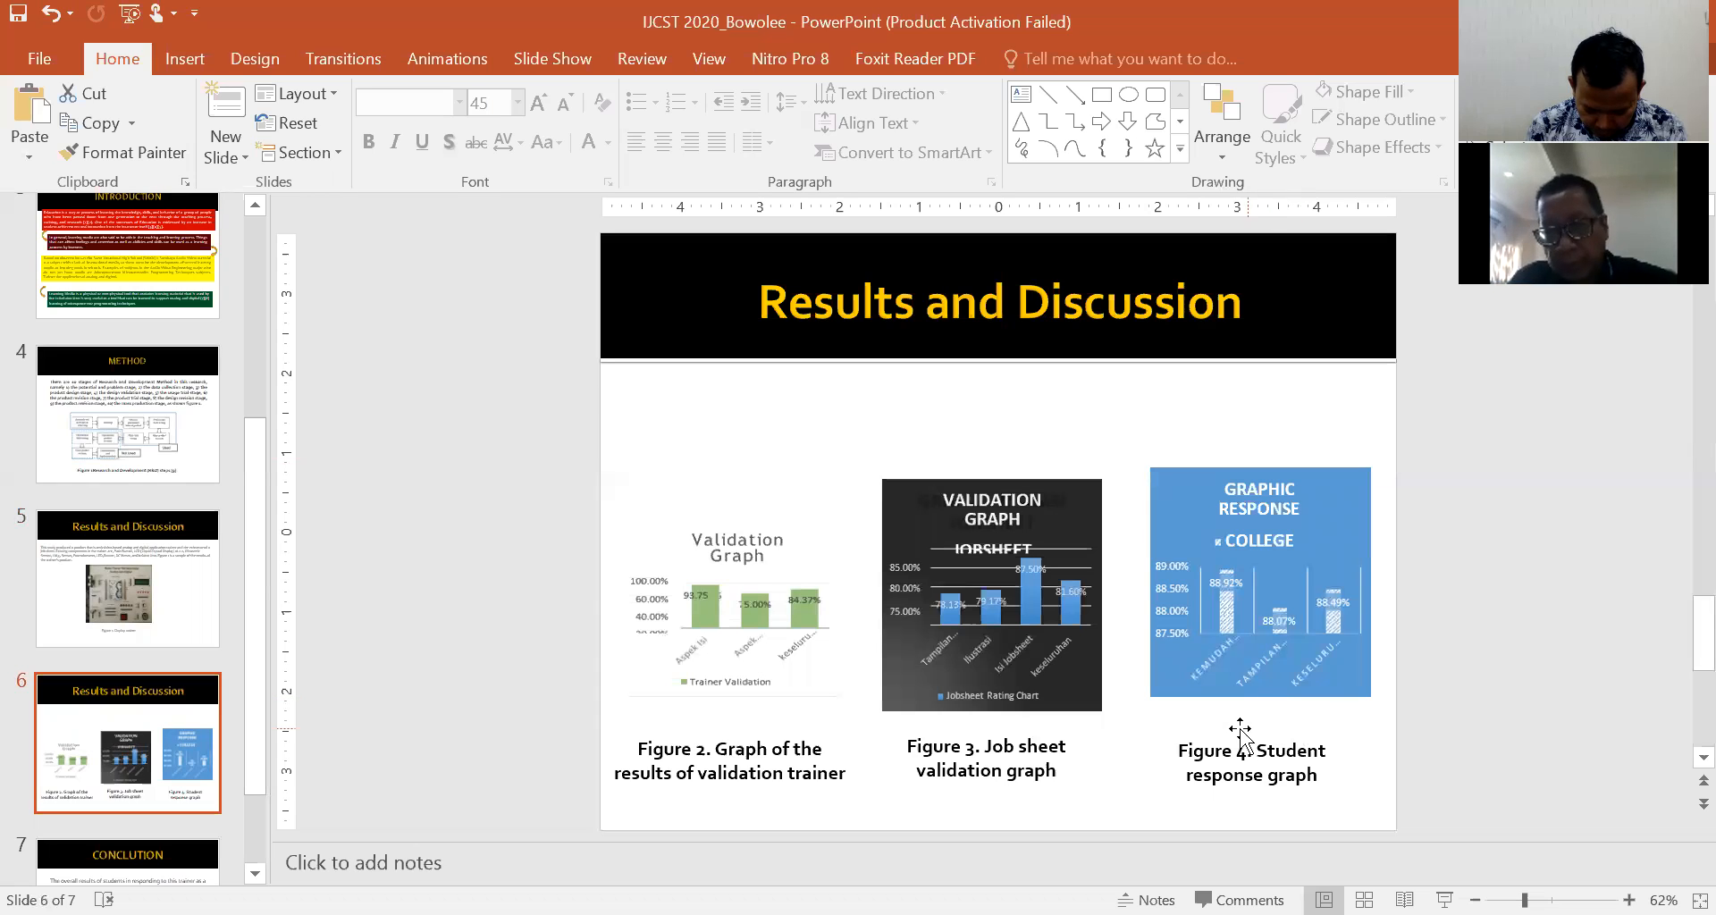
pyautogui.scroll(-3, 181, 739)
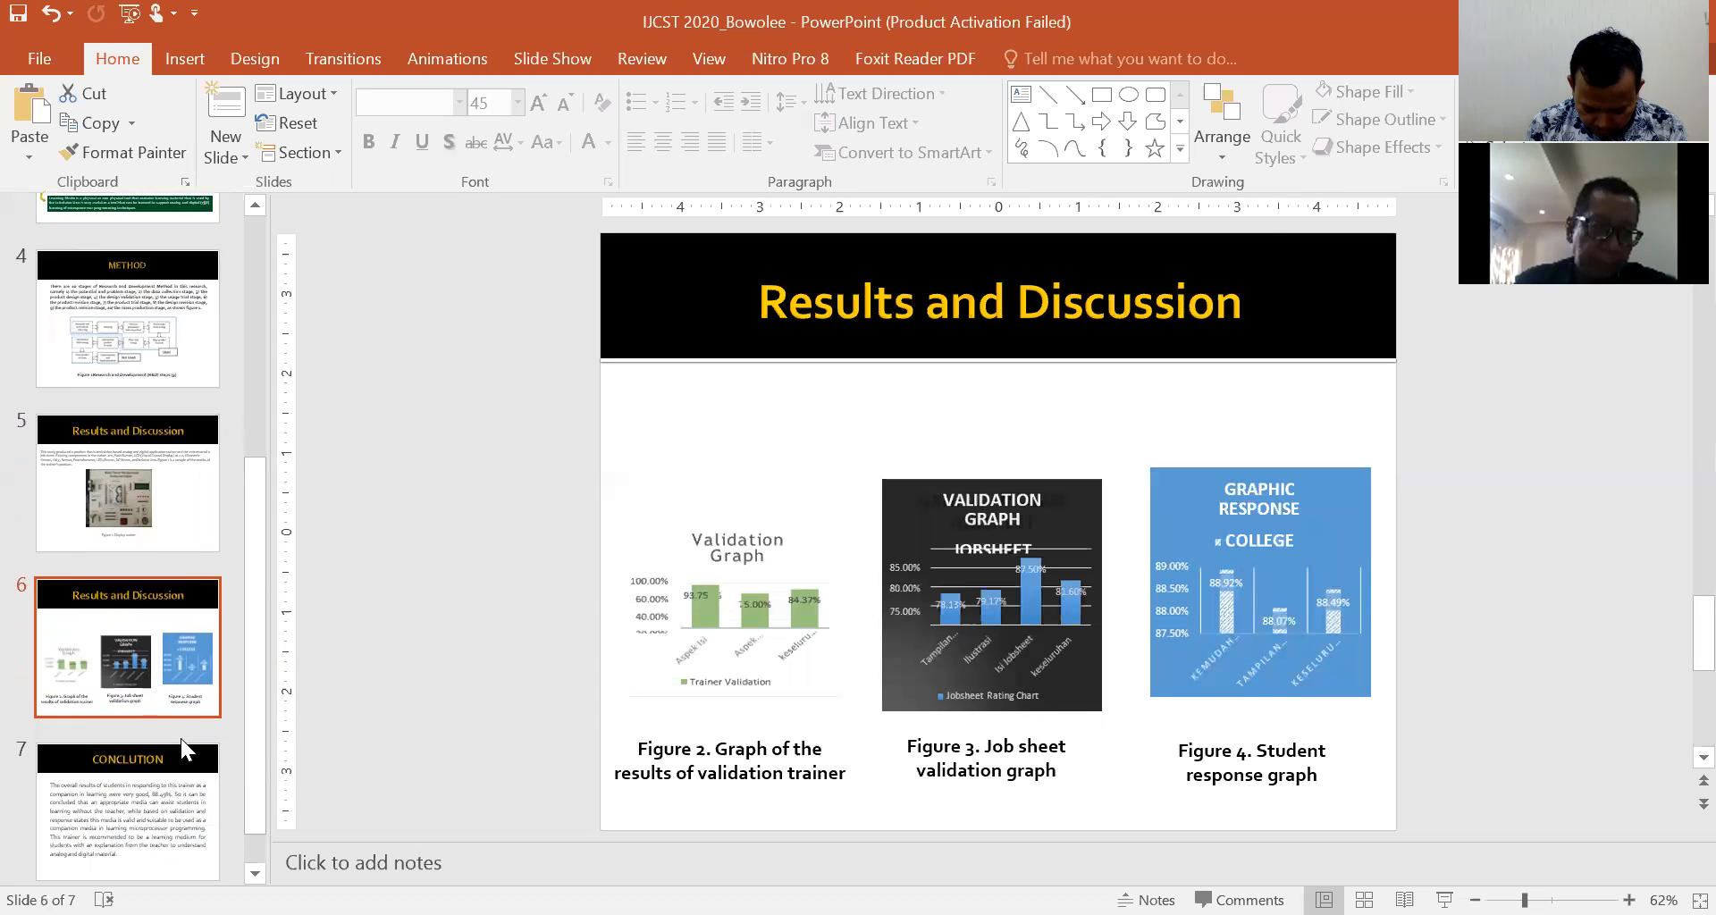
# Show slide 7, the CONCLUTION slide citing the 88.49% student response
pyautogui.click(168, 748)
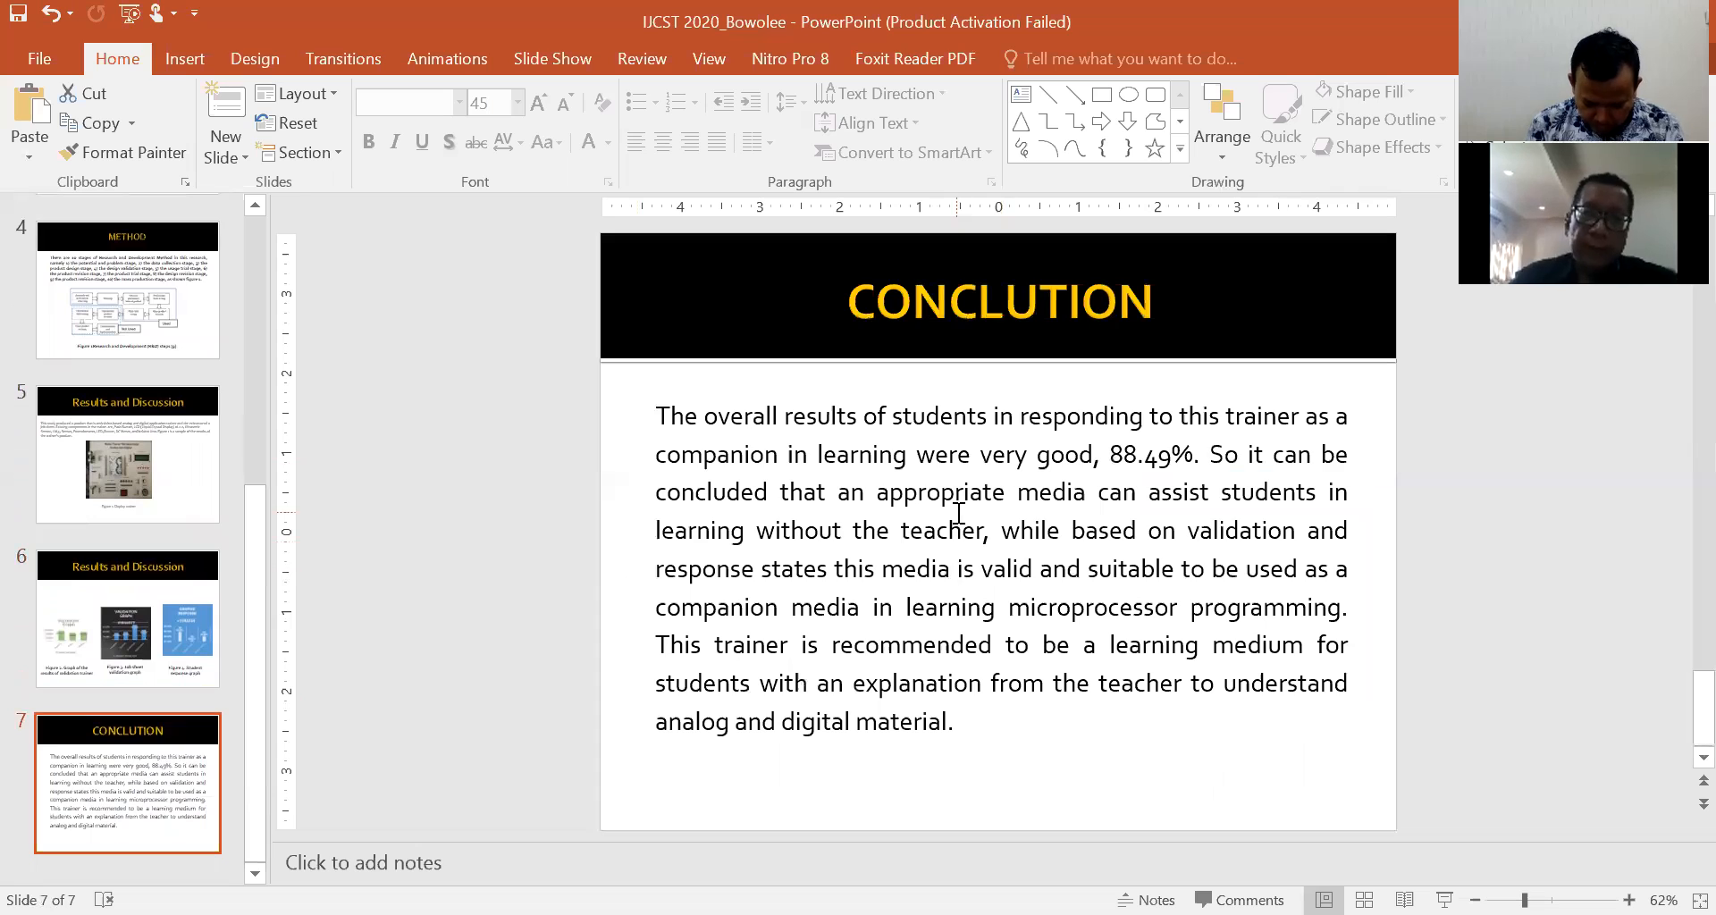